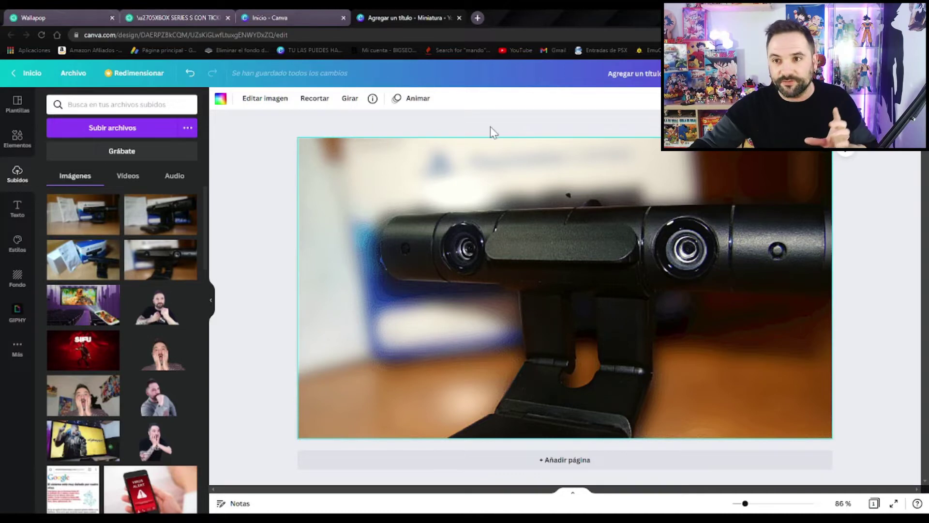
Step: Set the camera photo's brightness to 34, contrast to 13, saturation to 46 and blur to 0, and undo the last two adjustments
click(272, 100)
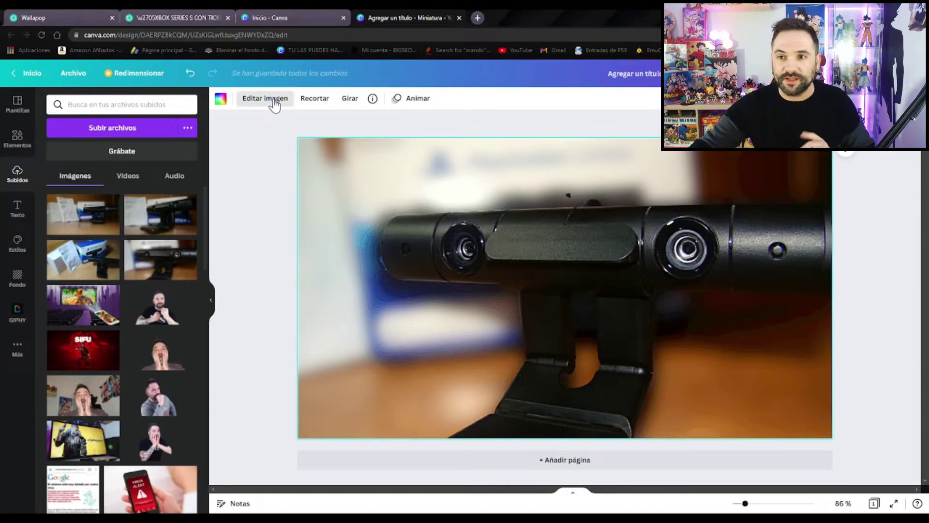
click(184, 286)
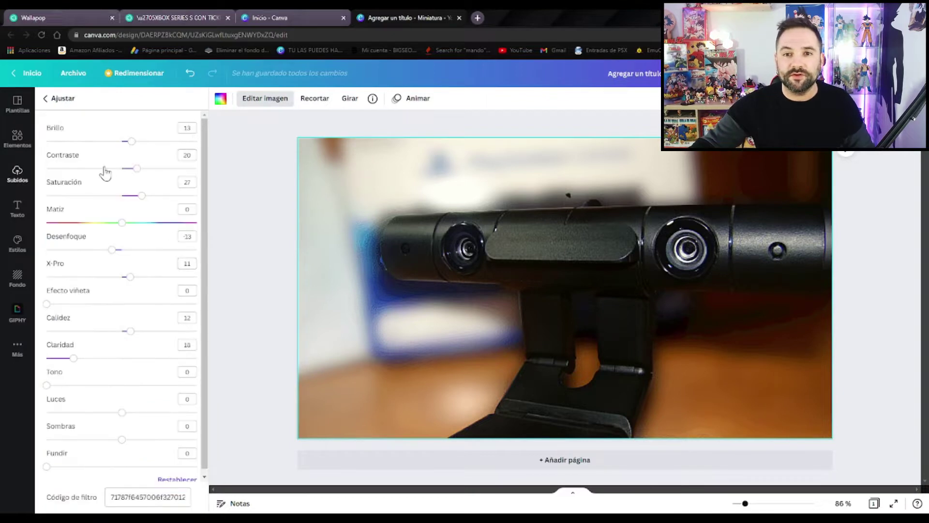
drag(129, 141, 131, 168)
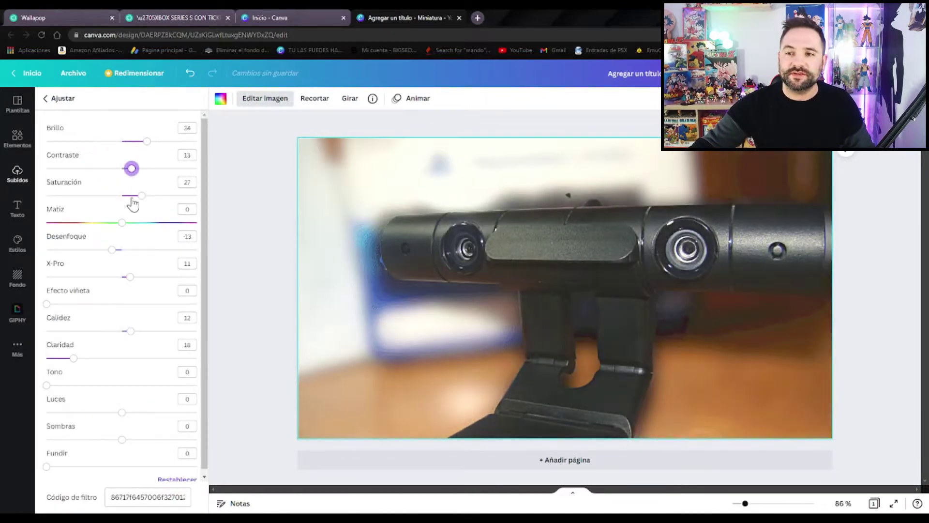
drag(133, 204, 156, 201)
mouse_move(112, 250)
mouse_down()
mouse_move(148, 254)
mouse_move(119, 260)
mouse_up()
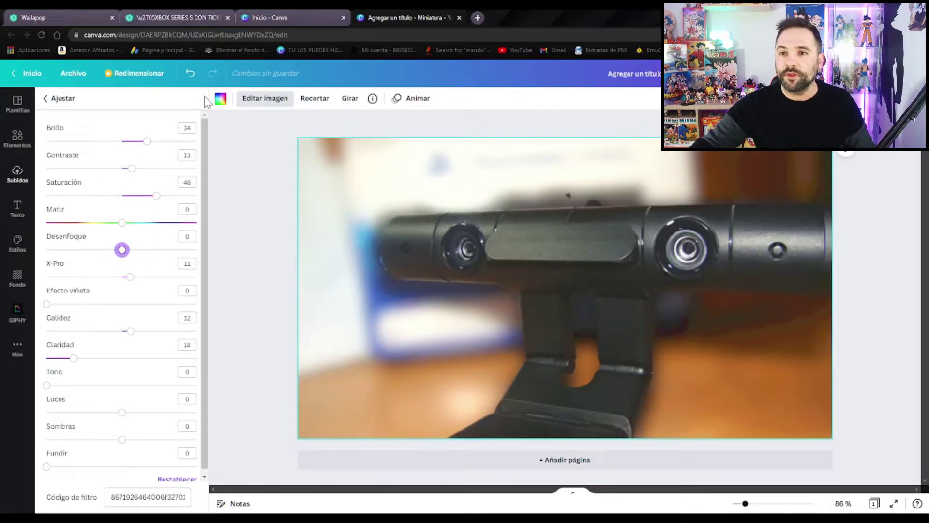
click(190, 73)
click(190, 72)
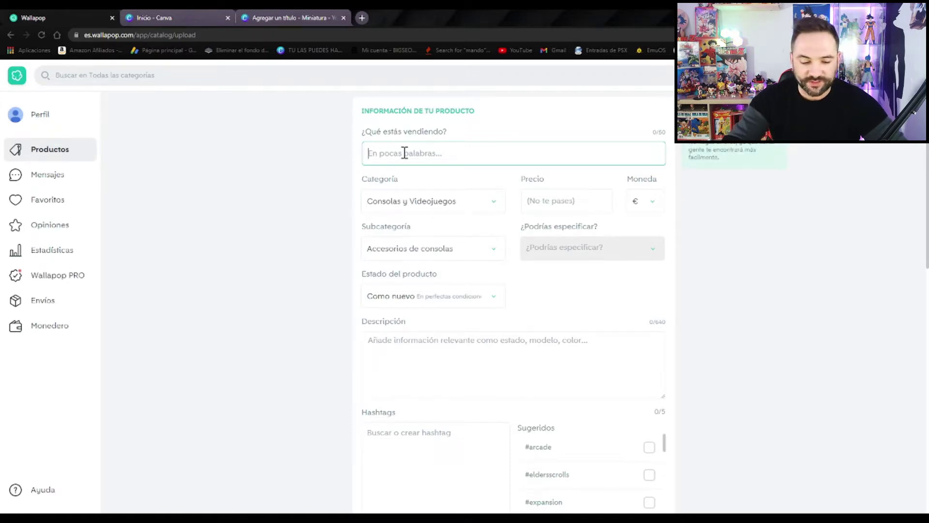
Step: Title the product in the Wallapop listing form "Cámara de ps4", with the accent on the first word
text(Camara de ps4)
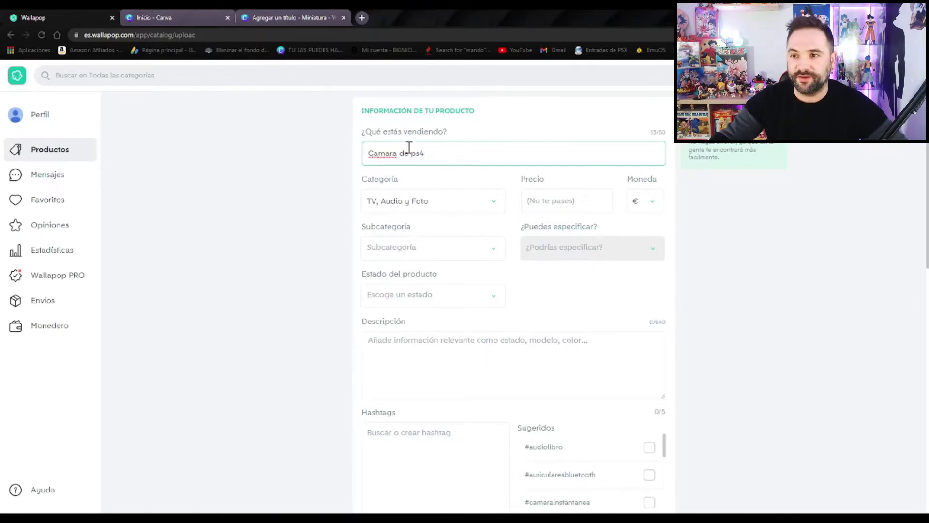
double_click(383, 153)
text(Cámara)
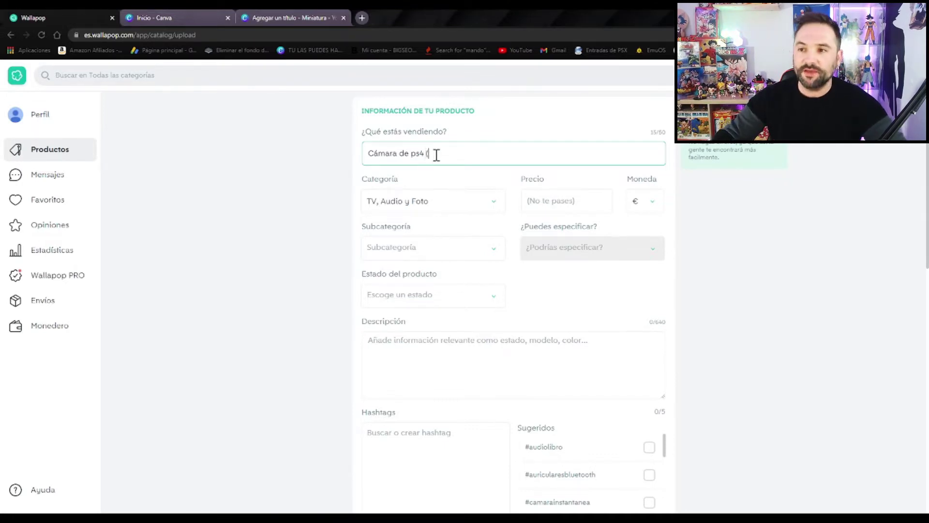
Step: Extend the listing title with "(Play Station Camera)", capitalising each of the three words
text(play station camera)
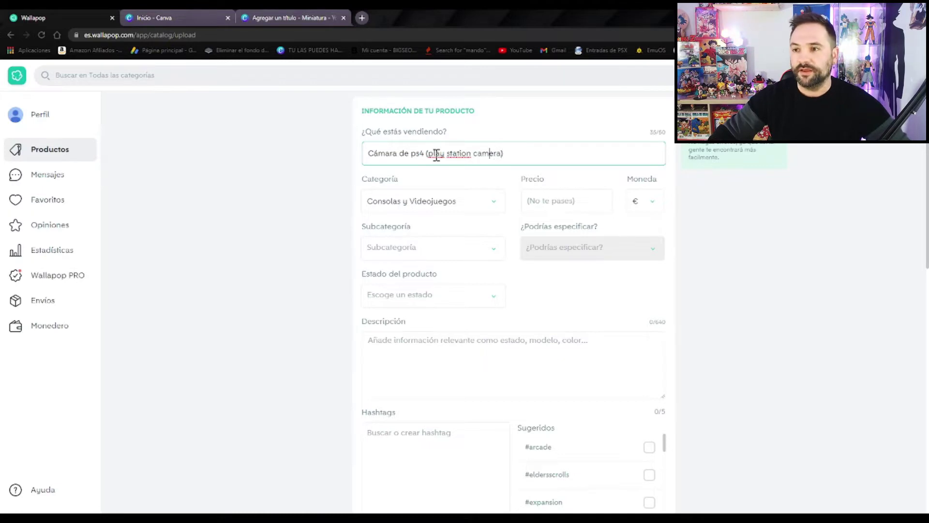
key(Left)
key(Left)
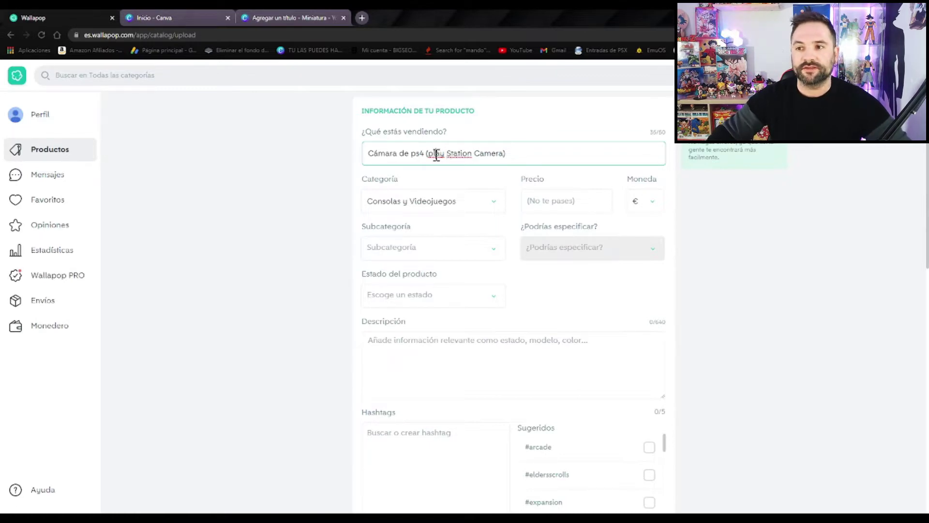
key(Left)
key(Left)
key(Left)
key(Left)
key(BackSpace)
text(P)
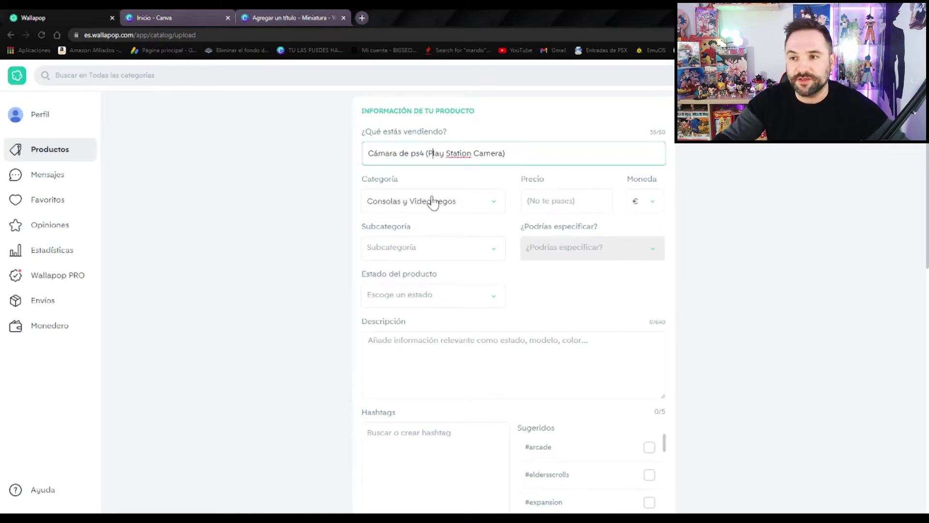
Step: Add a ✅ emoji at the start of the title and a 💎 emoji at its end
click(368, 154)
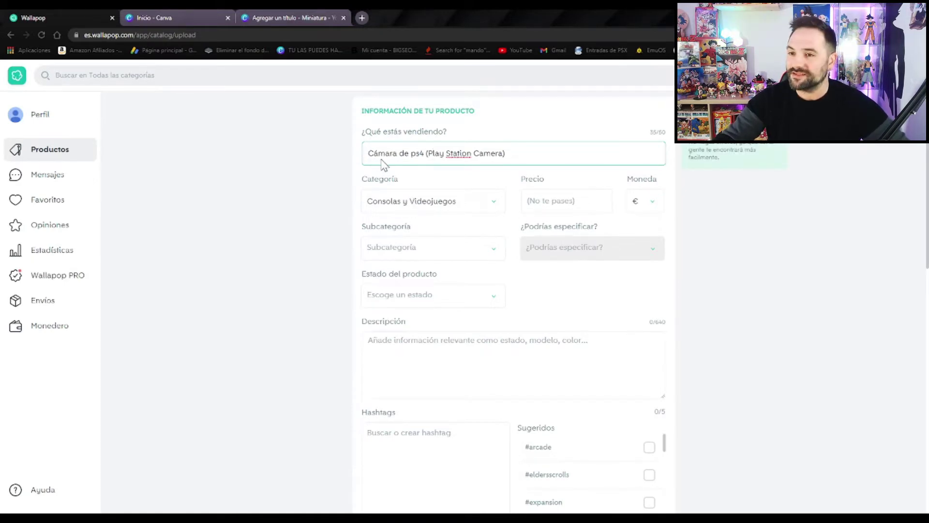
text(✅)
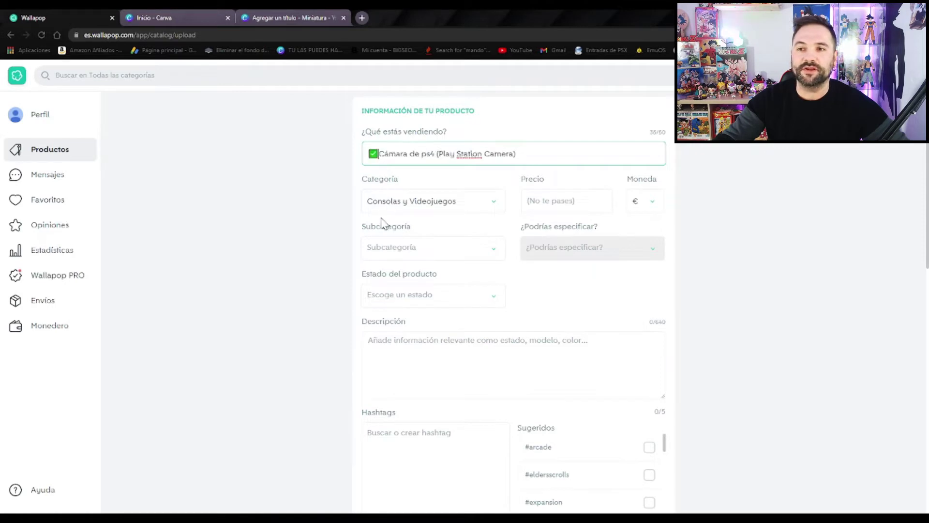
click(521, 154)
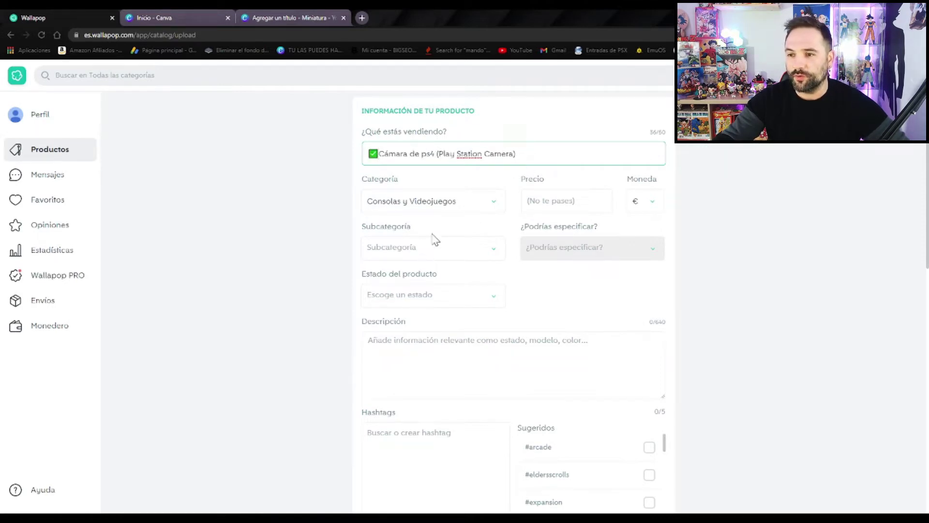
click(581, 150)
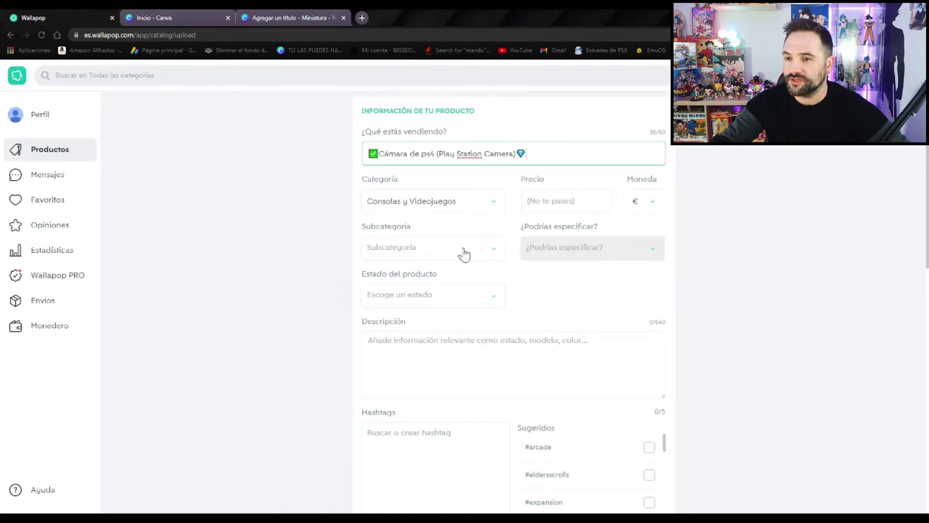
Step: Set the subcategory to "Accesorios de consolas" and the product condition to "Como nuevo"
click(466, 252)
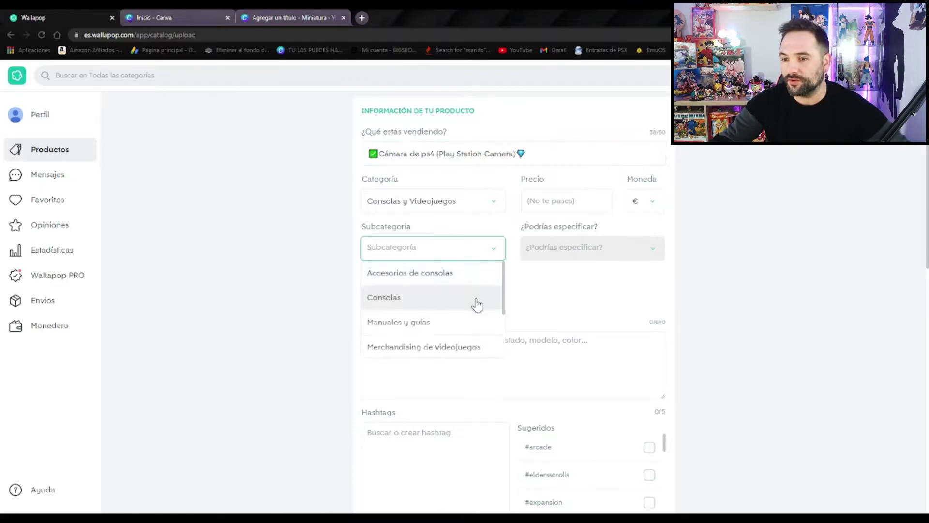
click(432, 280)
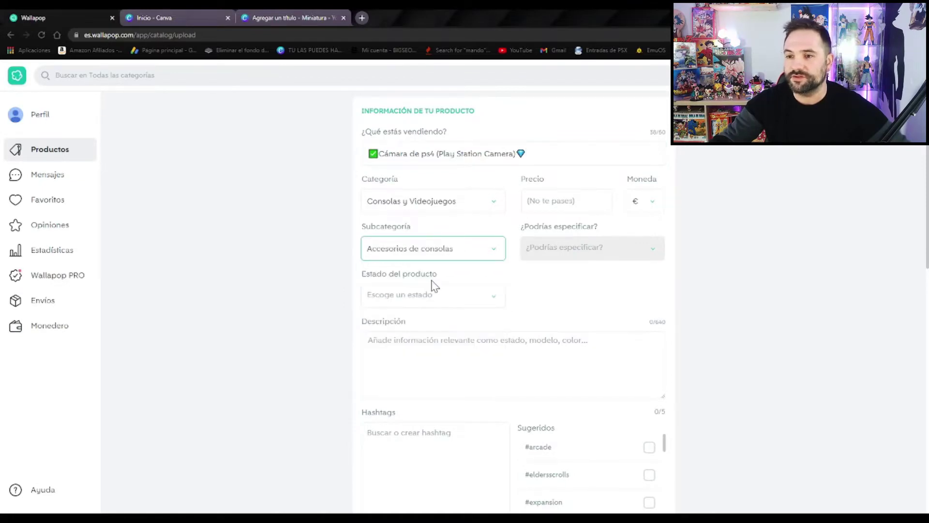
click(489, 305)
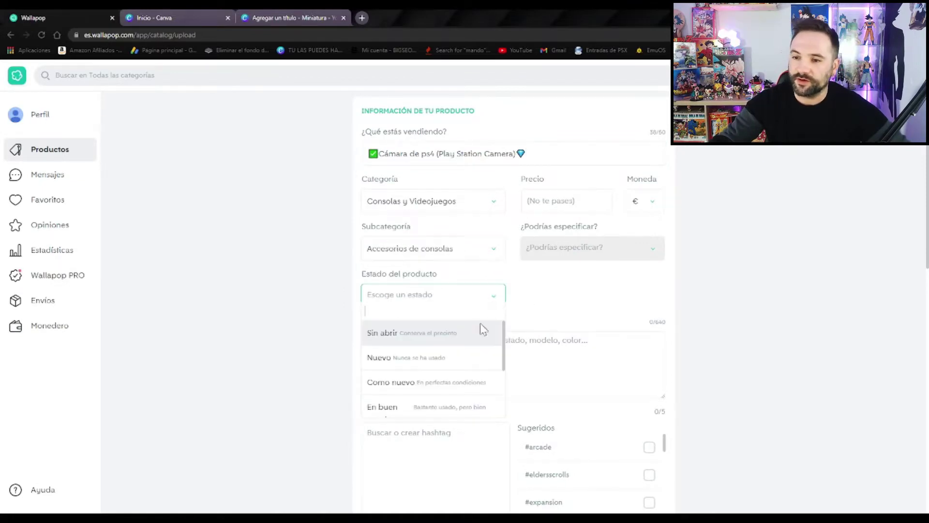
click(417, 381)
Step: Start the product description with "En perfecto estado y funcionamiento a la perfección."
click(440, 347)
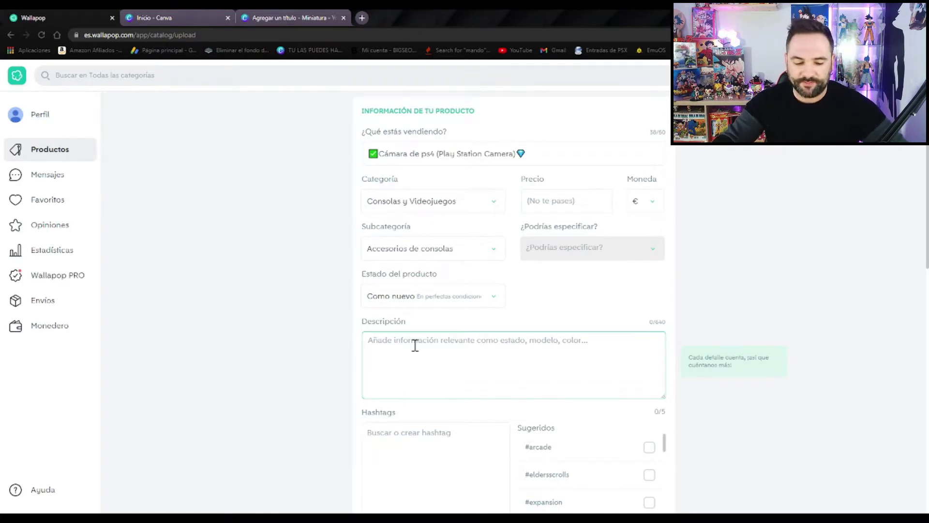
text(En per)
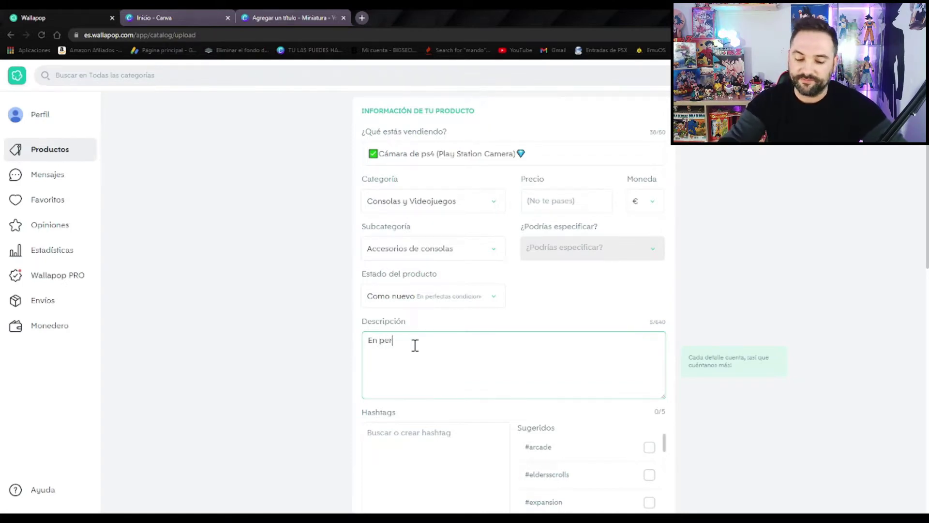
text(fecto estado )
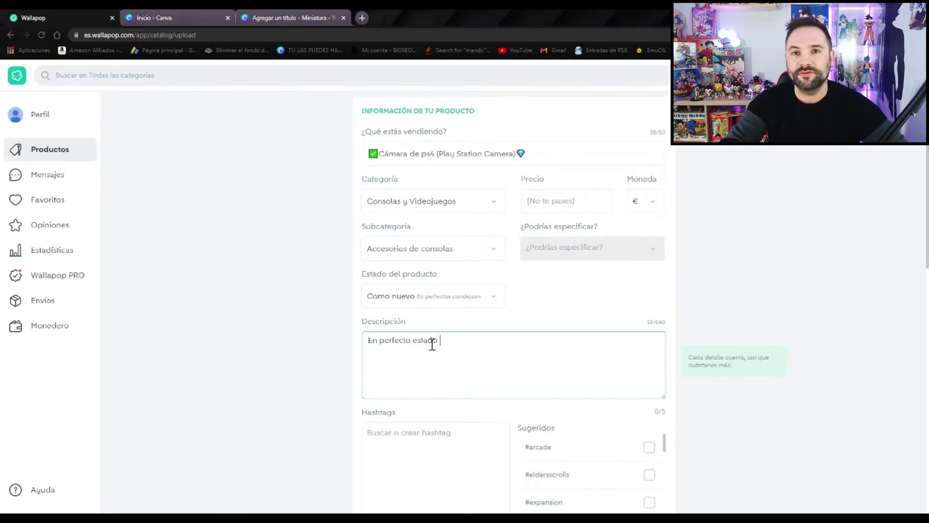
text(y funci)
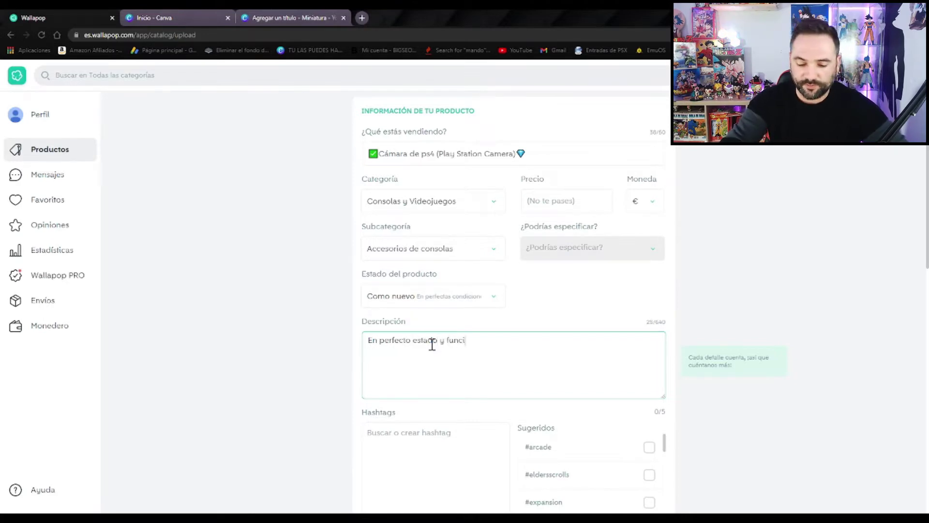
text(onamiento a l)
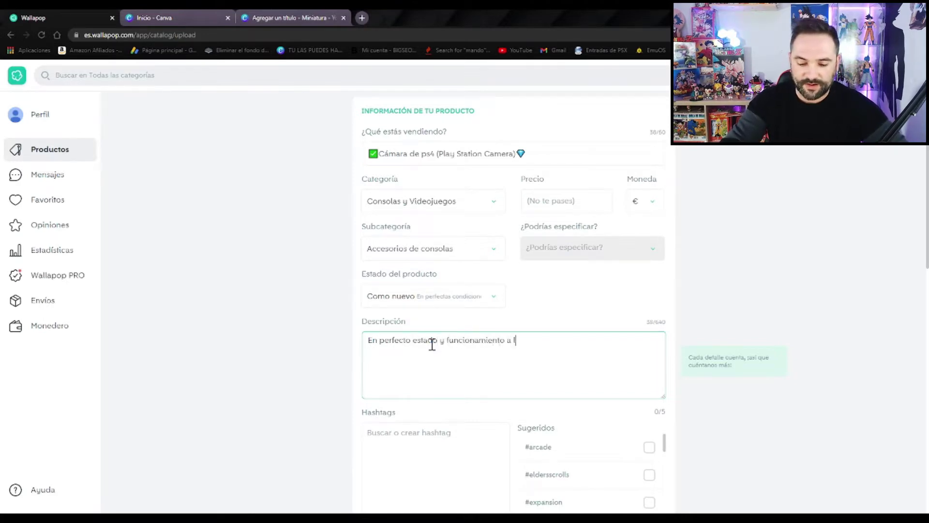
text(a perfección.)
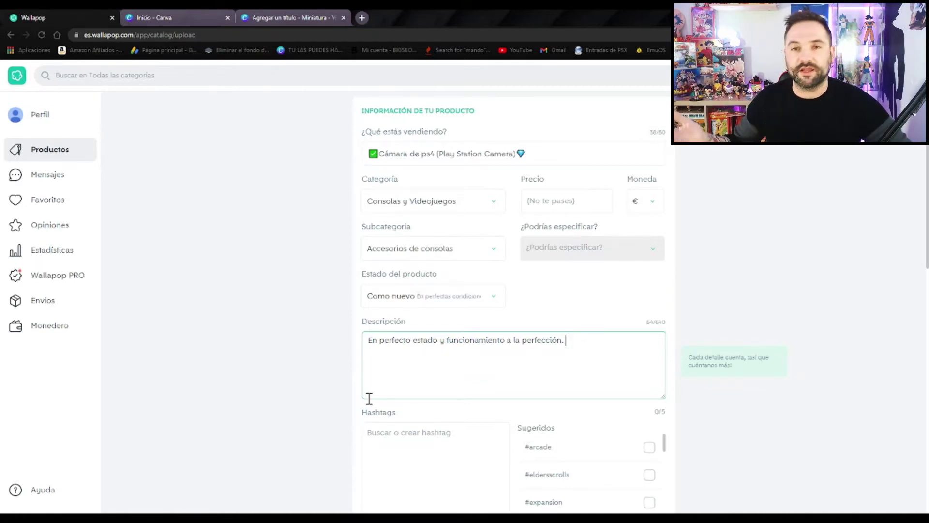
Step: Extend the description in Spanish with near-professional image quality for ps4 streaming or recording reactions, plus compatibility with the play station 4 virtual reality glasses
text(Entrega una calidad de imagen casi profesional para tu ps4, comienza a retransmitir en directo o graba tus reacciones mientras juegas a tus juegos favoritos de ps4.)
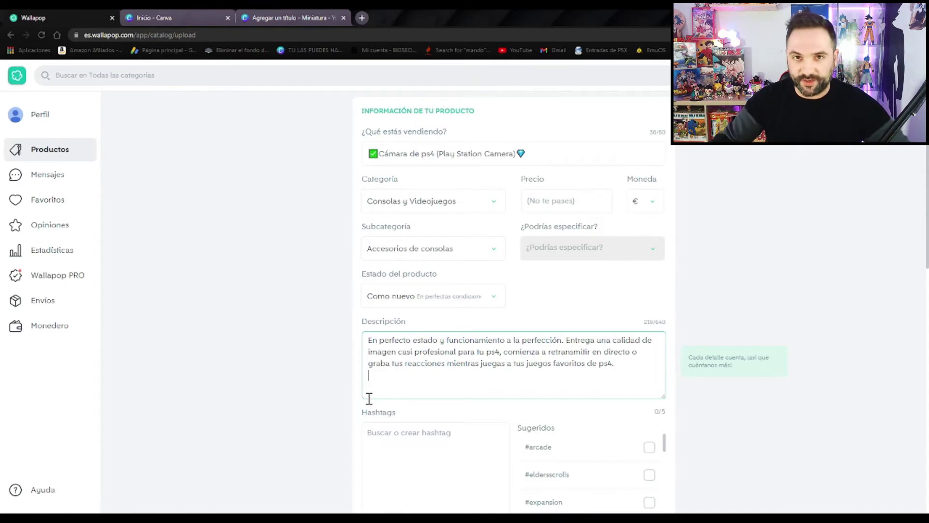
text(También valida y compatible con las gafas de realidad virtual de play station 4.)
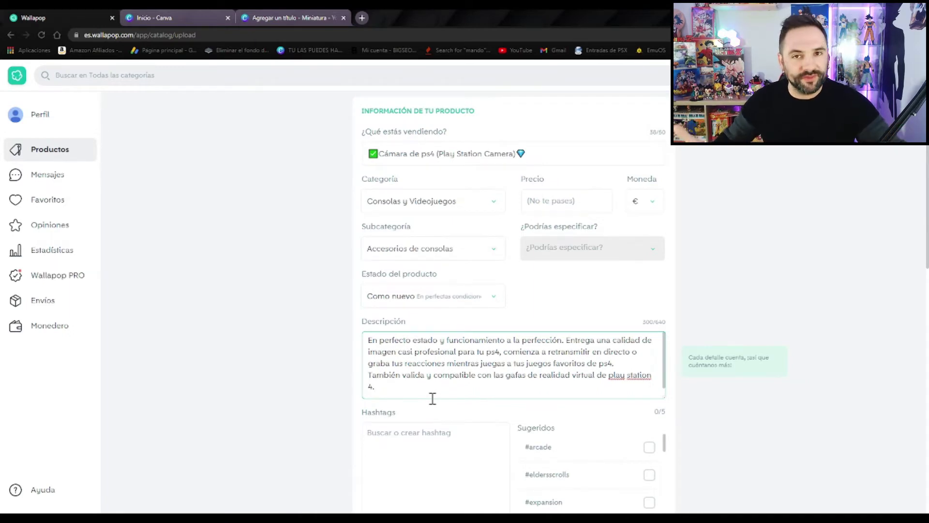
Step: Add a new description line reading "La caja tiene una rotura en la parte superior como se aprecia en las fotos."
key(Return)
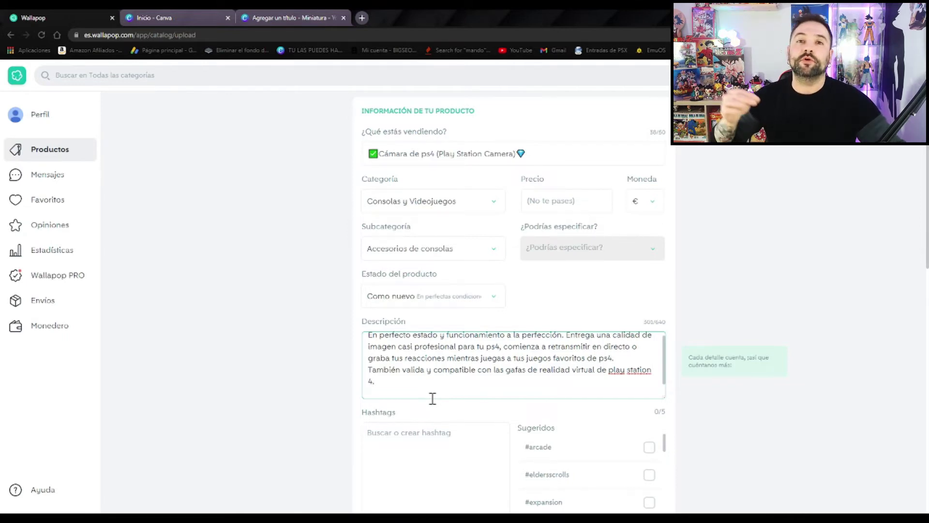
text(La caja tiene una rotura en la parte superior como se aprecia en las fotos.)
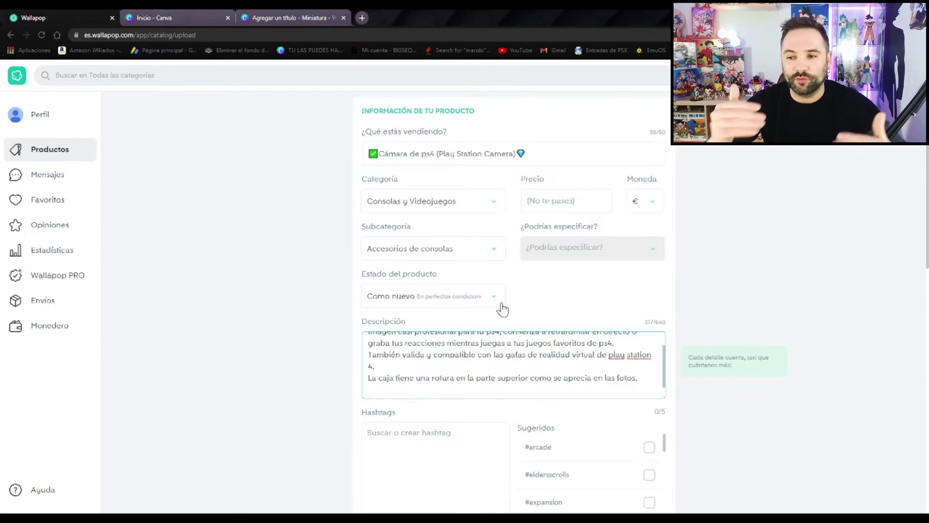
Step: Add the hashtags ps4, ps4camera, camaraps4 and playstation4 to the listing
scroll(503, 310, down, 3)
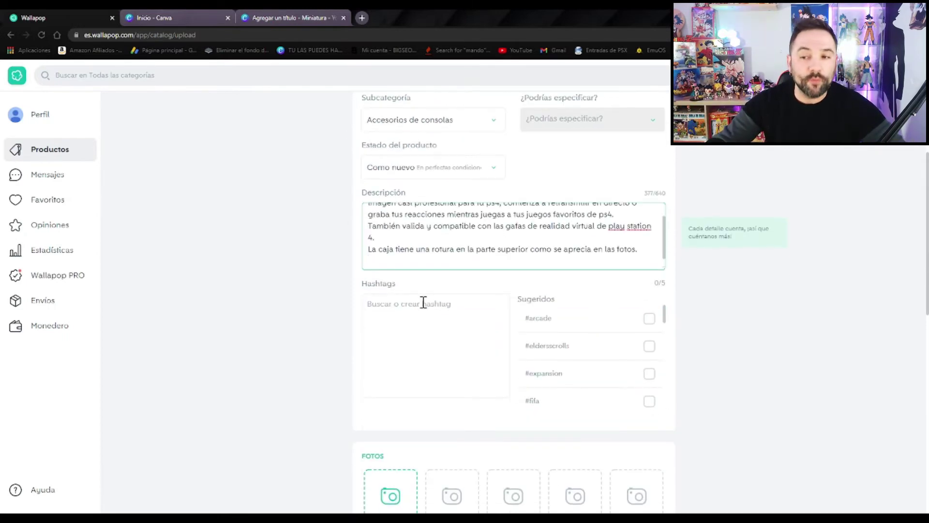
click(426, 302)
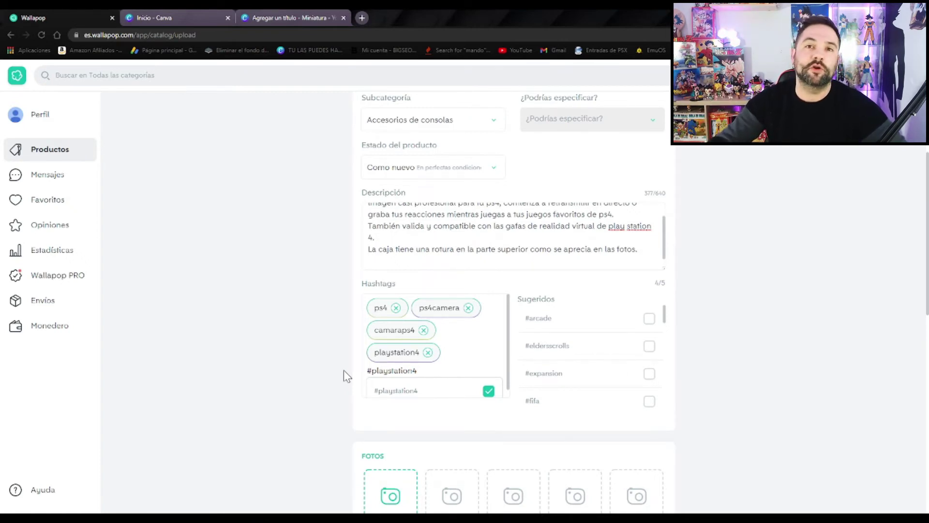
Step: Upload the four camera photos to the listing, with the close-up of the camera as the main photo
scroll(515, 366, up, 5)
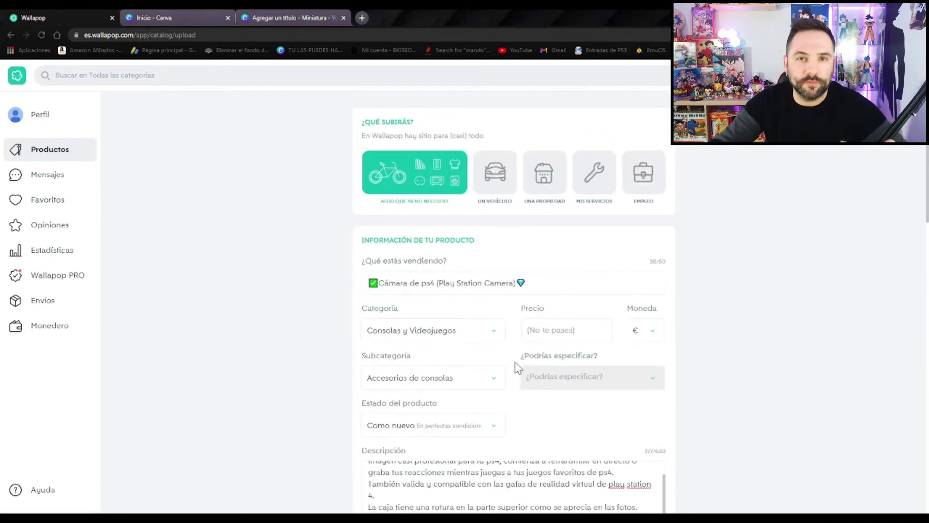
scroll(254, 404, down, 8)
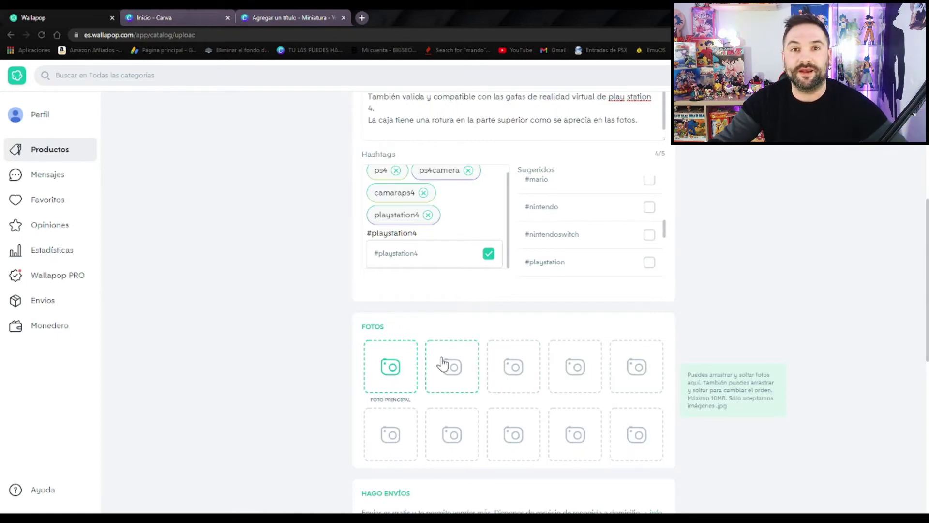
click(393, 368)
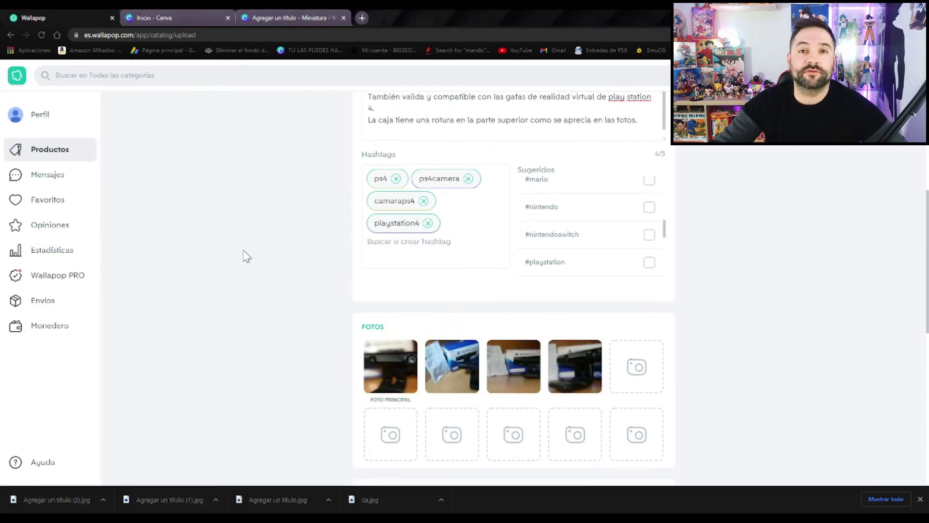
scroll(245, 255, down, 3)
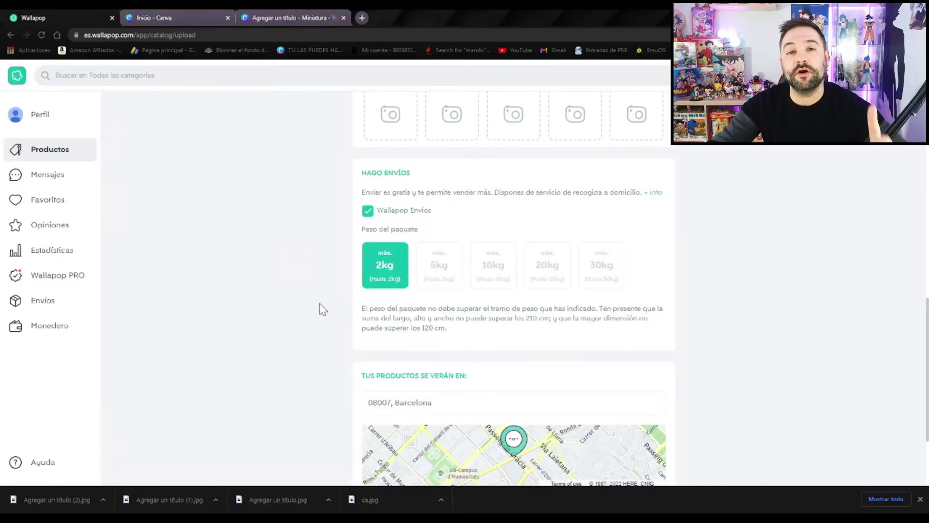
Step: Open the Wallapop home page in a separate browser tab, keeping the unfinished listing form open
scroll(272, 300, up, 10)
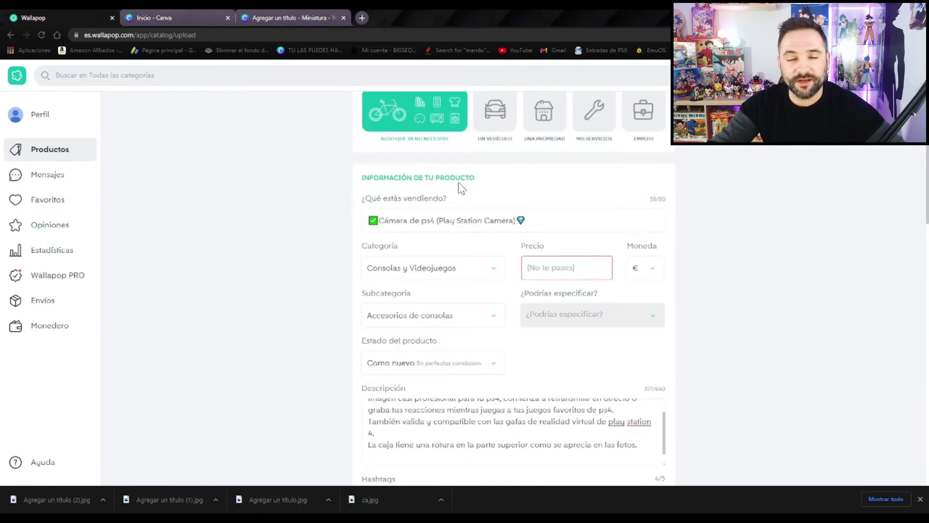
click(362, 18)
click(426, 214)
text(w)
key(Return)
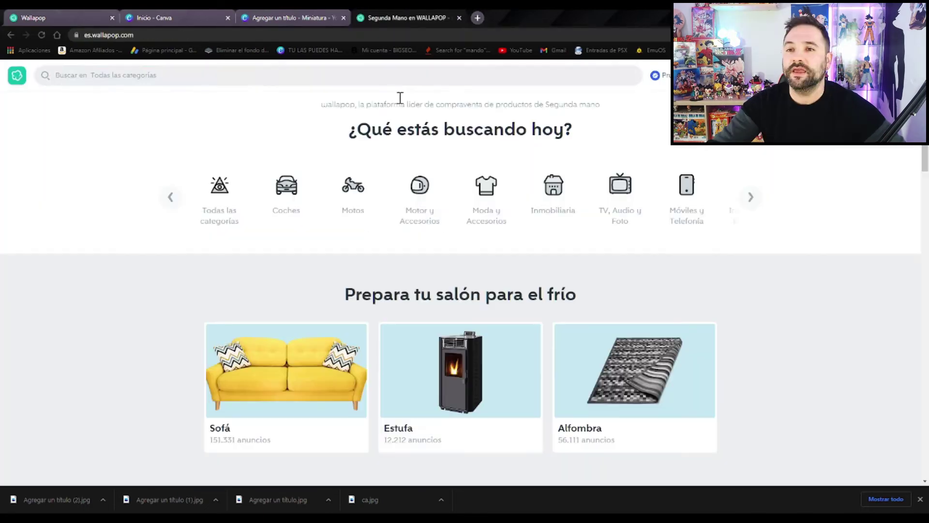
Step: Search Wallapop for "camara ps4" to find competing listings
click(366, 79)
text(c)
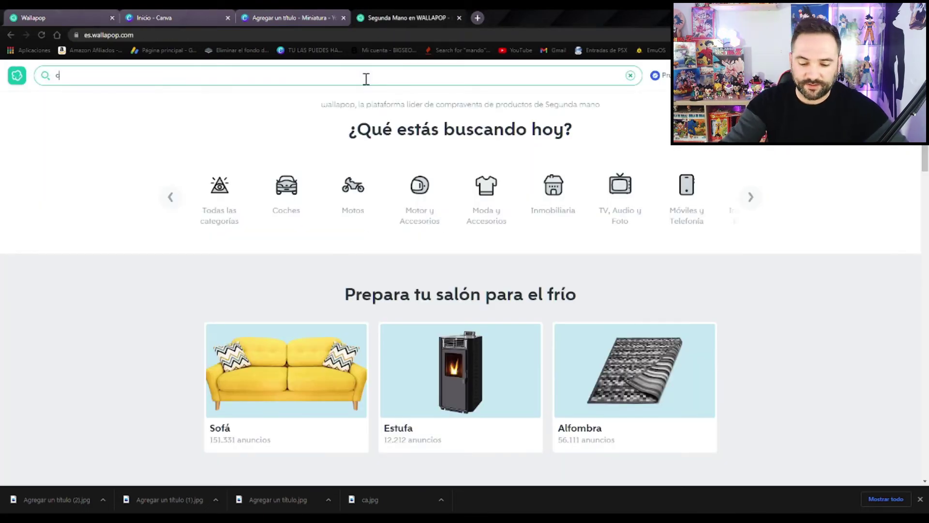
text(amara ps4)
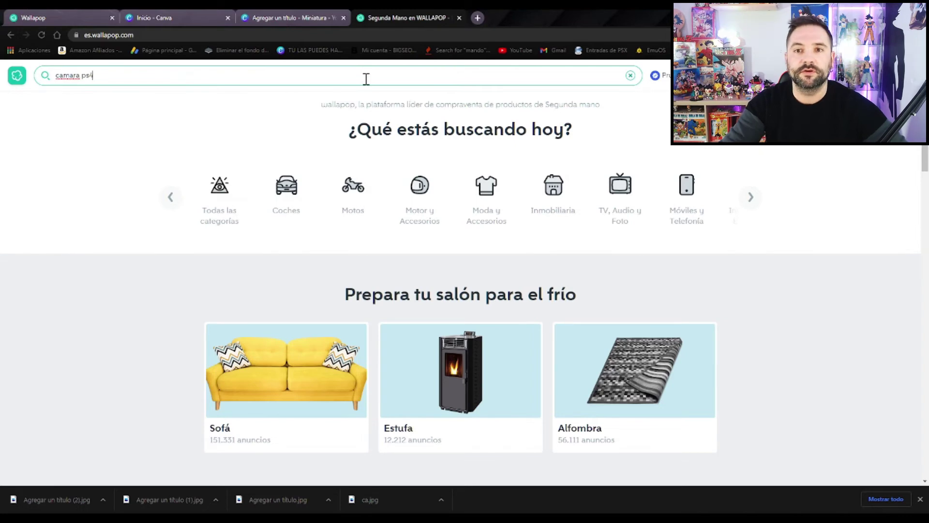
key(Return)
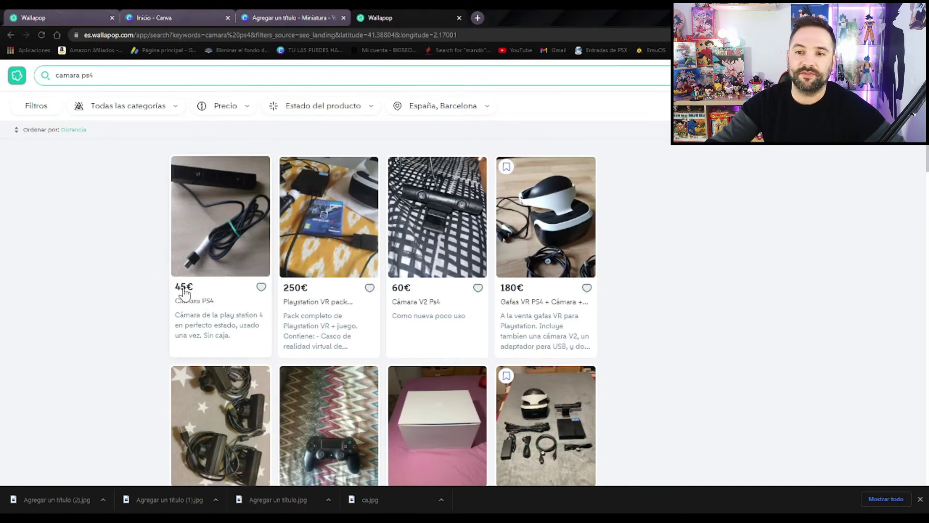
Step: Open the "Cámara PS4" listing, review its photo, price and description, and close it again
click(209, 189)
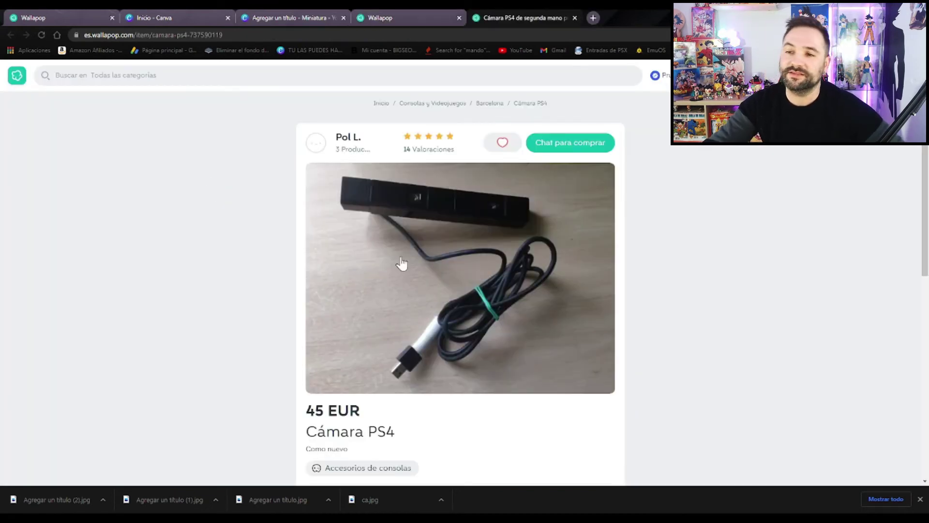
scroll(446, 282, down, 5)
scroll(446, 282, up, 2)
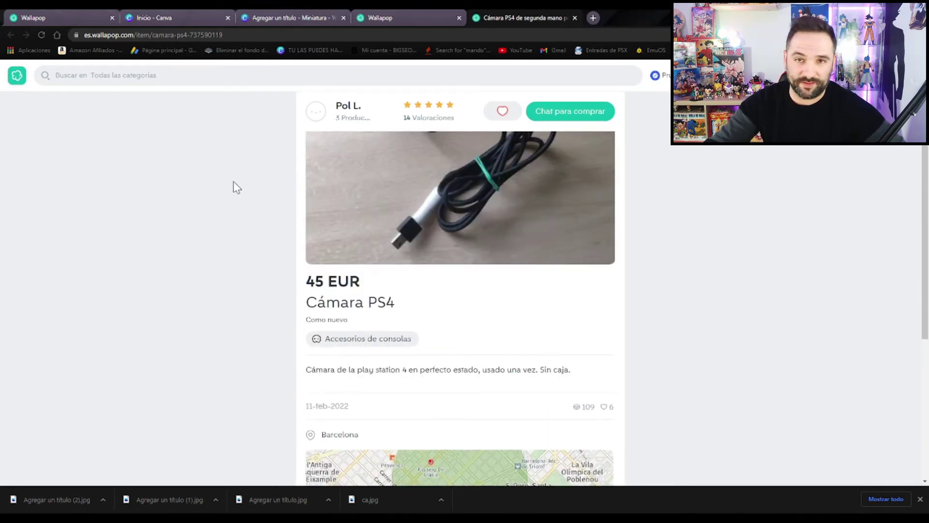
click(574, 18)
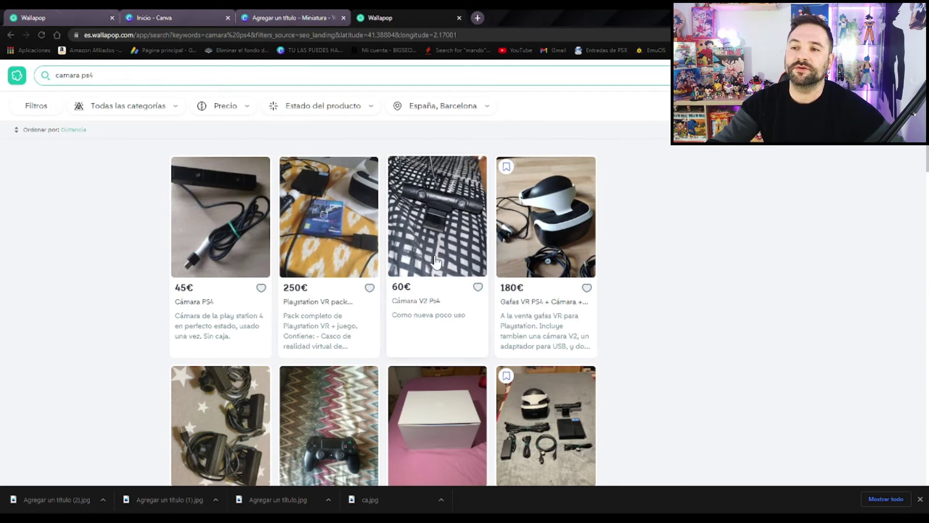
Step: Open the "Cámara V2 Ps4" listing, look through all its photos and price, and close it again
scroll(422, 235, down, 3)
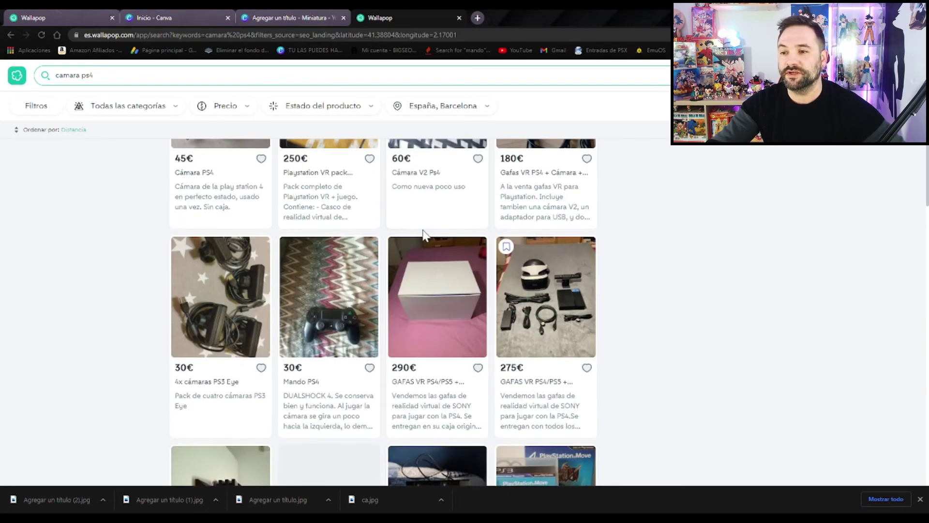
scroll(422, 235, up, 3)
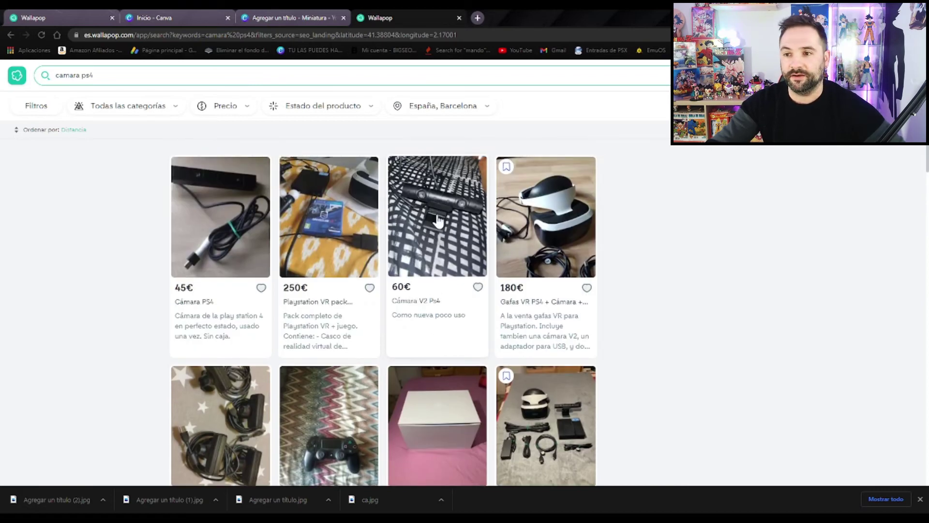
click(438, 221)
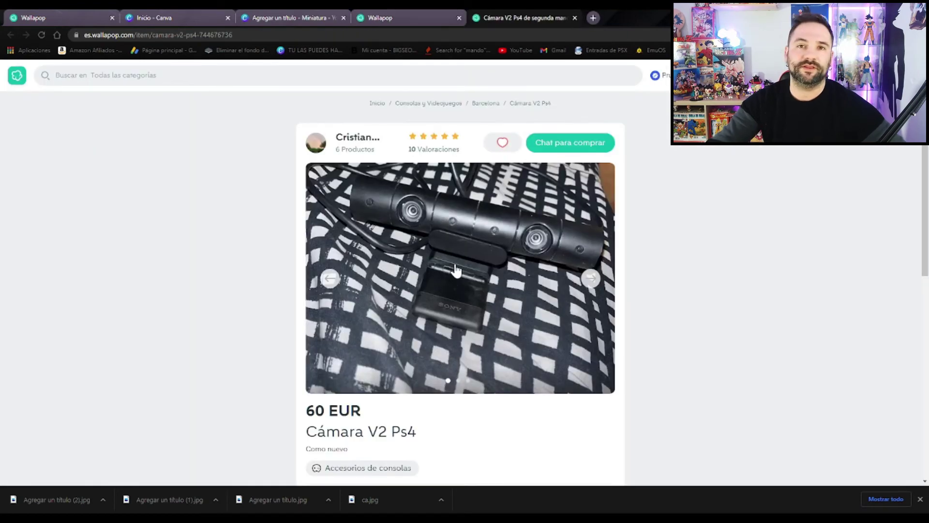
click(591, 279)
click(591, 280)
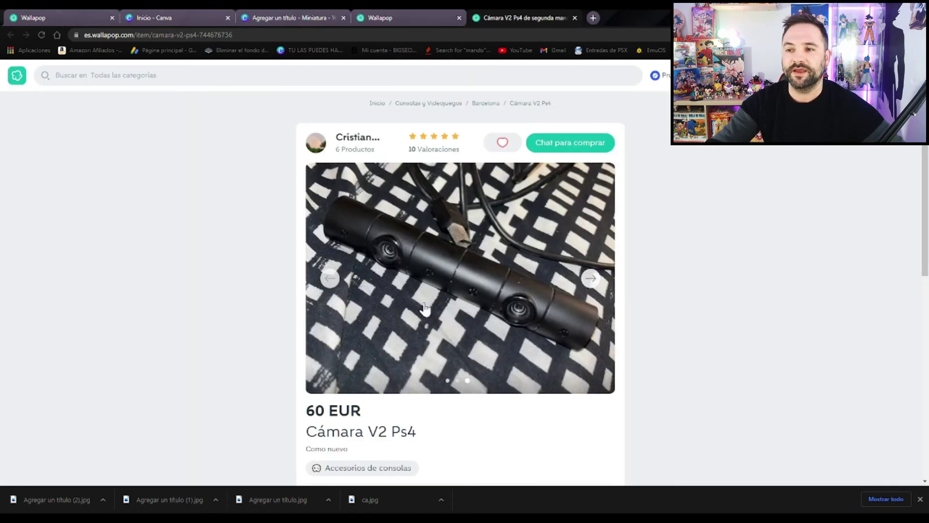
click(591, 279)
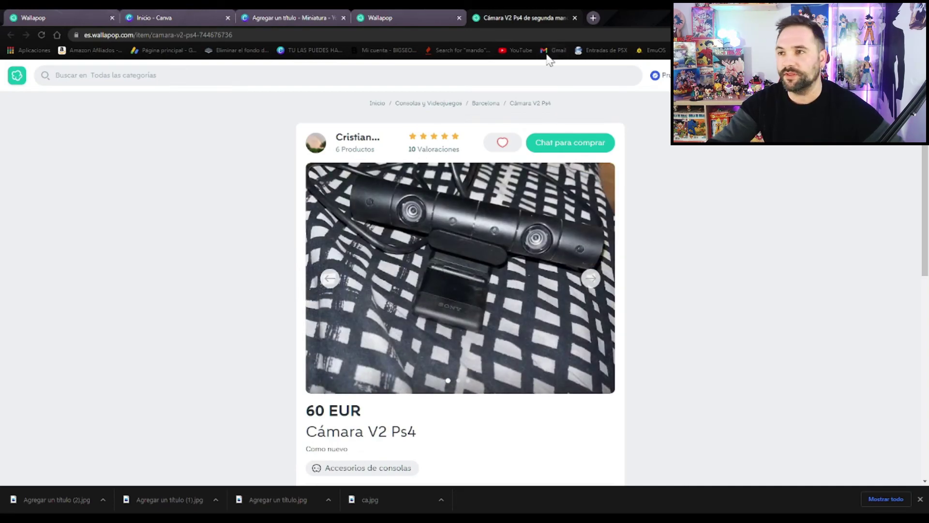
click(575, 18)
Step: Load more products at the end of the search results and look through them for comparable PS4 cameras
scroll(546, 207, down, 3)
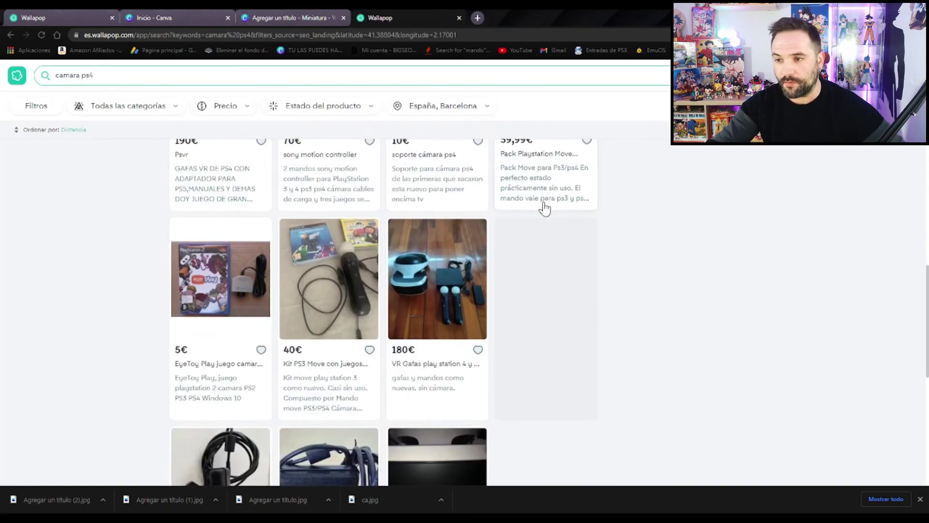
scroll(144, 303, down, 8)
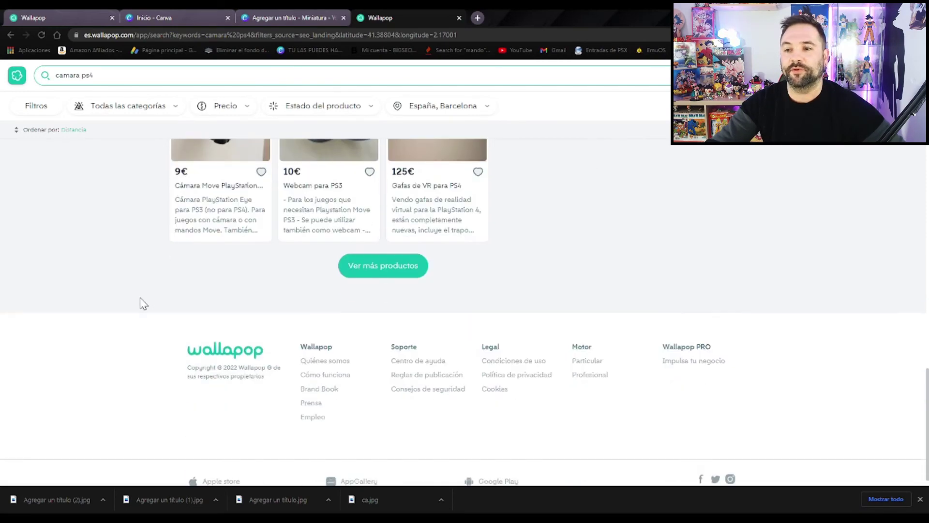
click(378, 265)
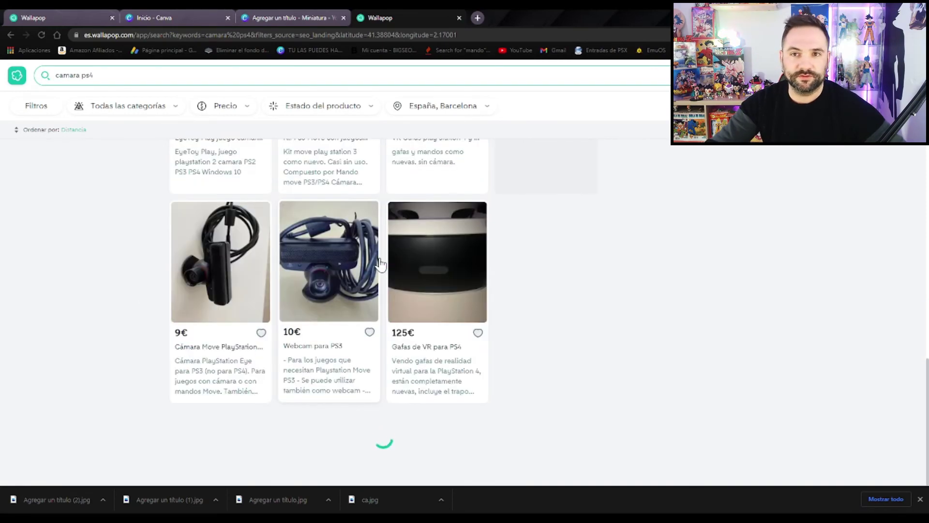
scroll(252, 257, down, 2)
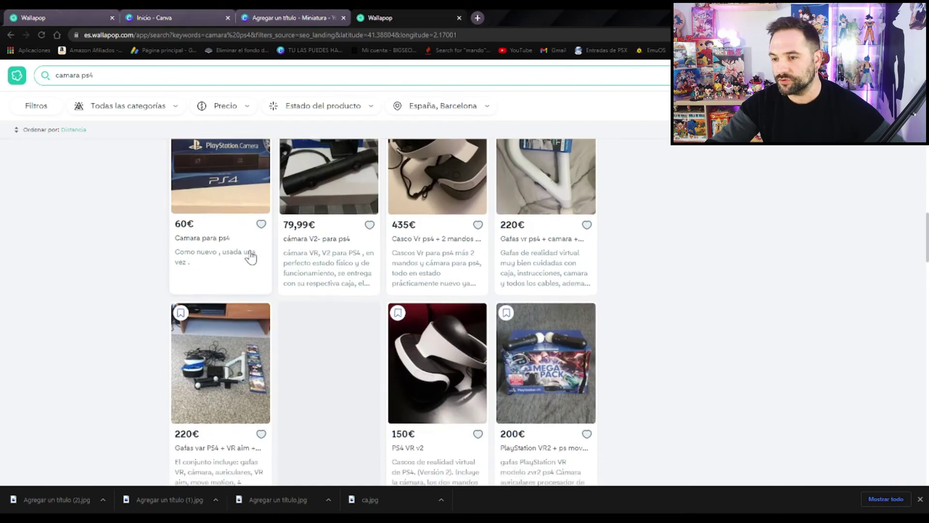
scroll(251, 257, up, 3)
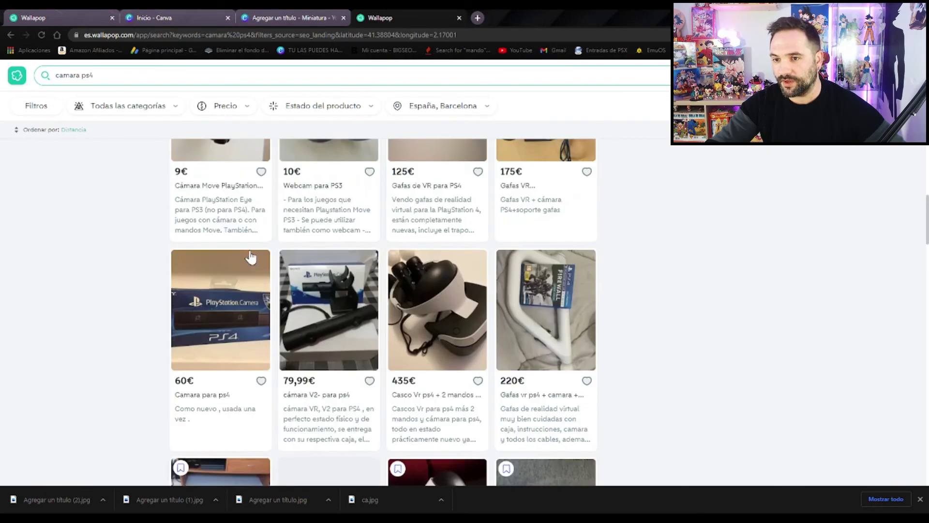
Step: Open the "cámara V2- para ps4" listing, examine its price, description and photos, and close it again
click(334, 312)
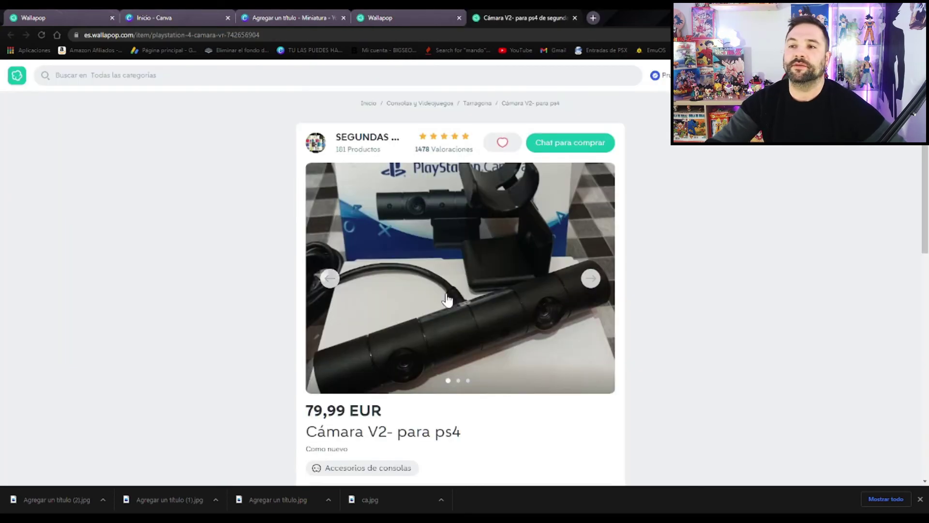
scroll(463, 332, down, 3)
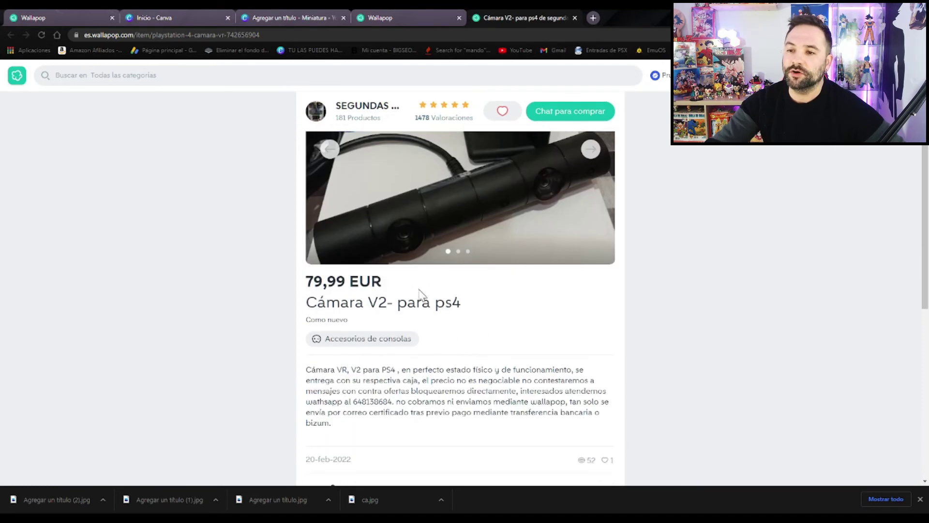
scroll(438, 293, down, 5)
scroll(437, 292, up, 8)
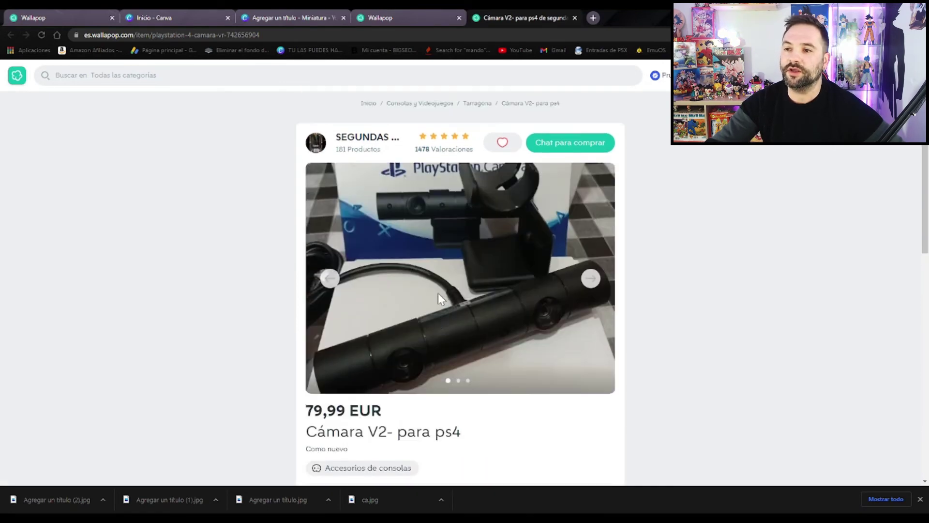
click(591, 280)
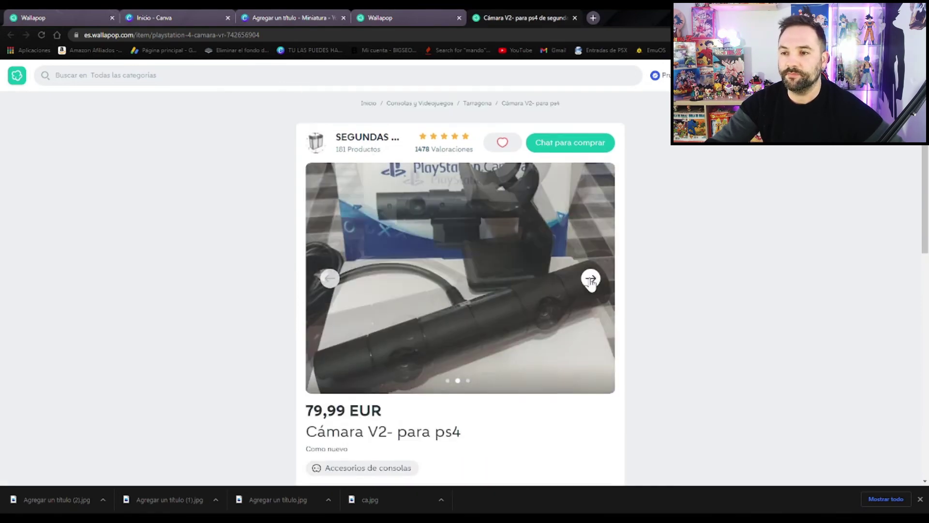
click(591, 280)
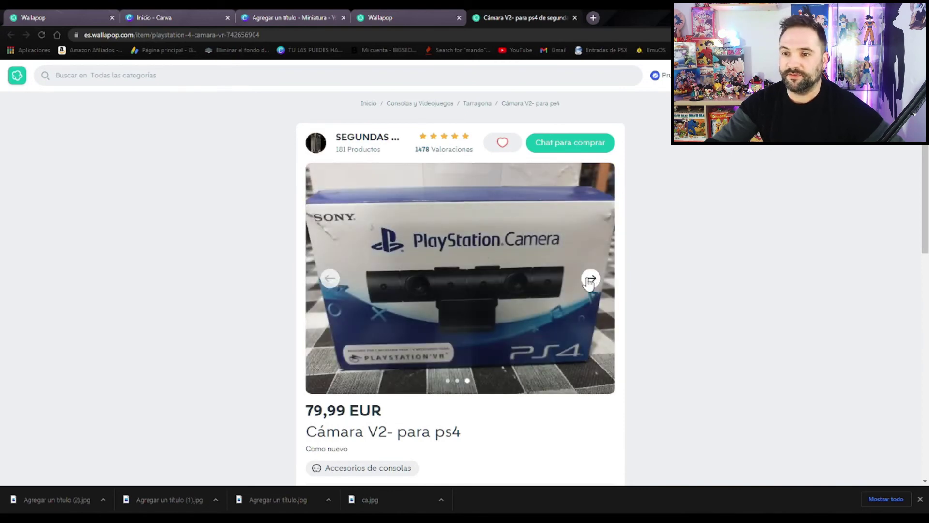
scroll(334, 235, down, 5)
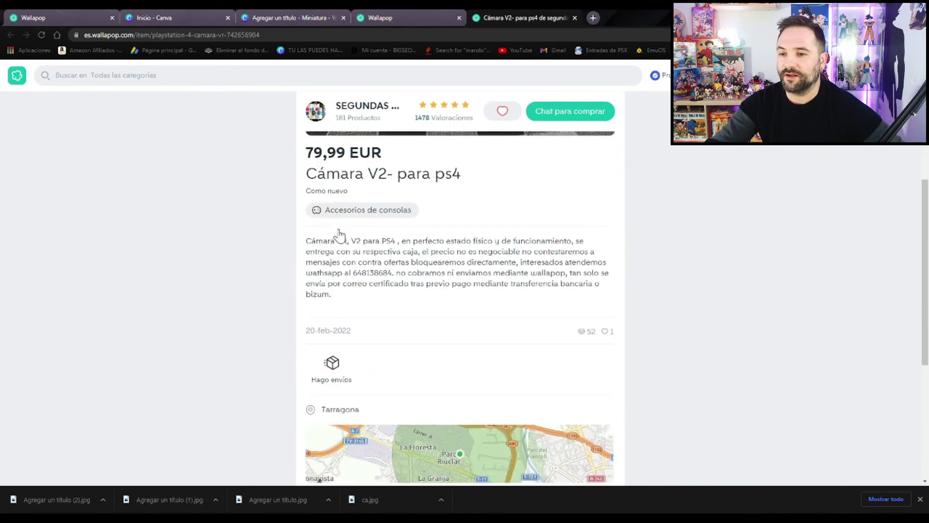
scroll(341, 236, up, 5)
click(575, 18)
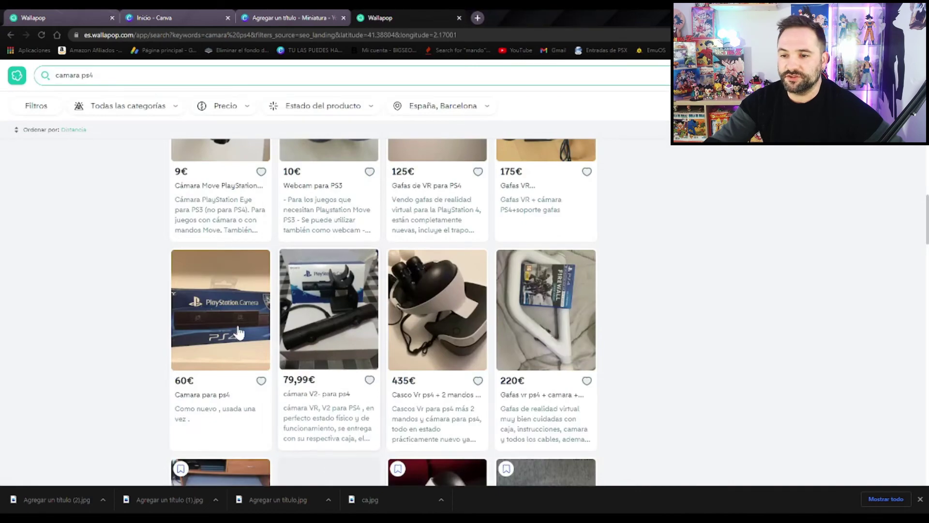
Step: Compare the asking prices of the other PS4 cameras further down the search results
scroll(239, 333, down, 8)
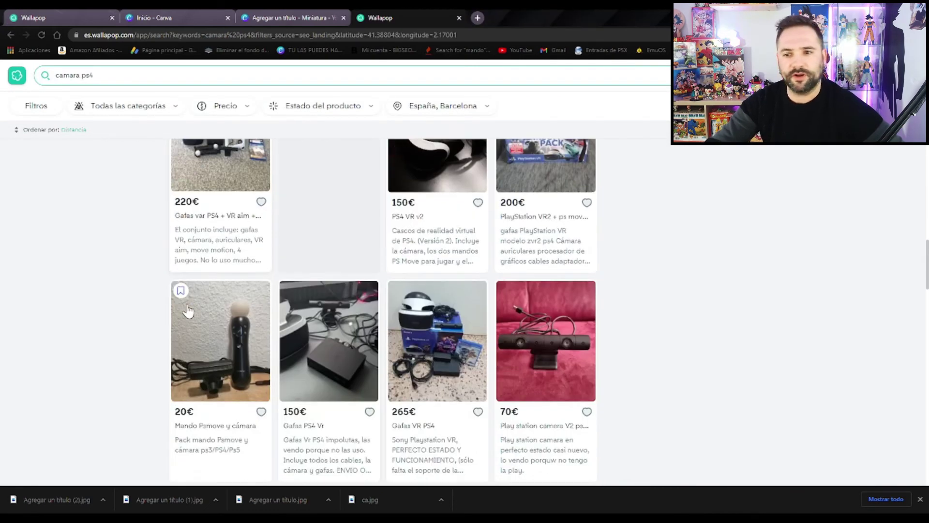
scroll(187, 310, down, 5)
scroll(529, 338, up, 3)
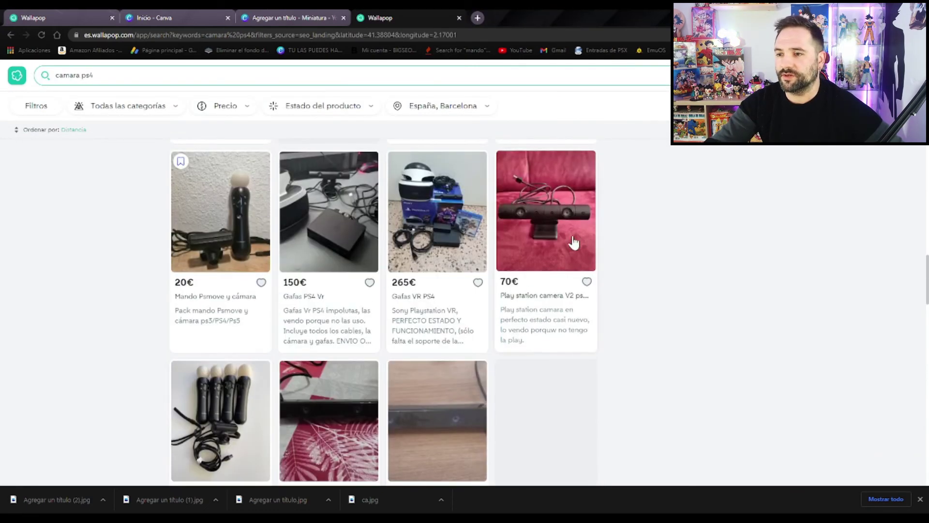
scroll(528, 290, down, 8)
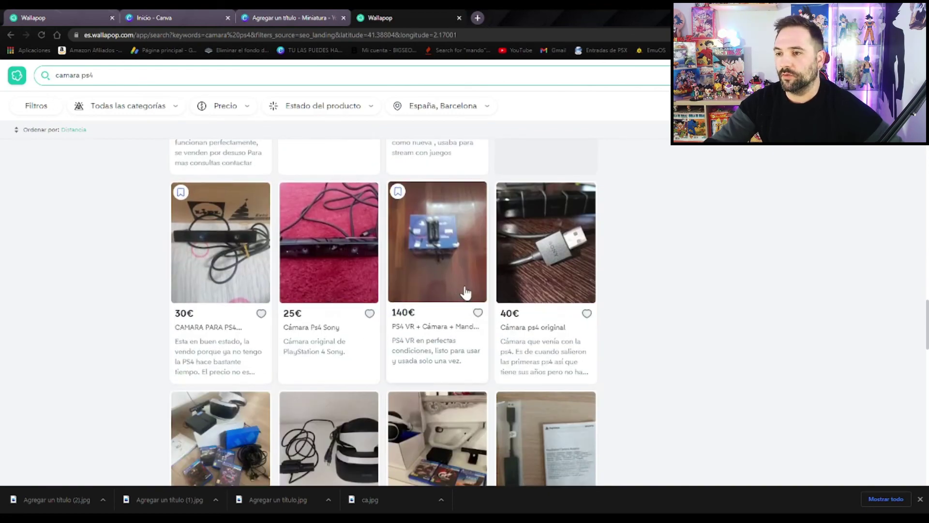
scroll(465, 293, down, 3)
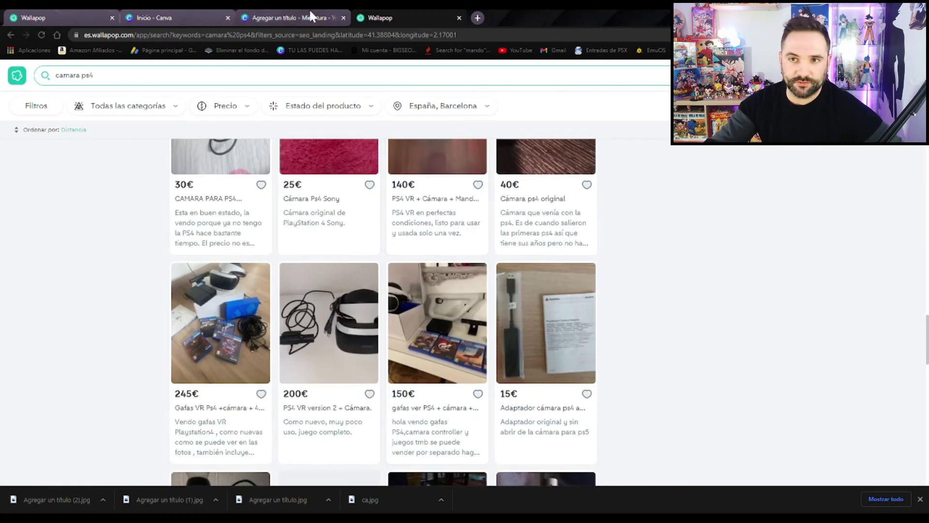
Step: Return to the unfinished listing form and set the price of the camera to 65 €
click(83, 11)
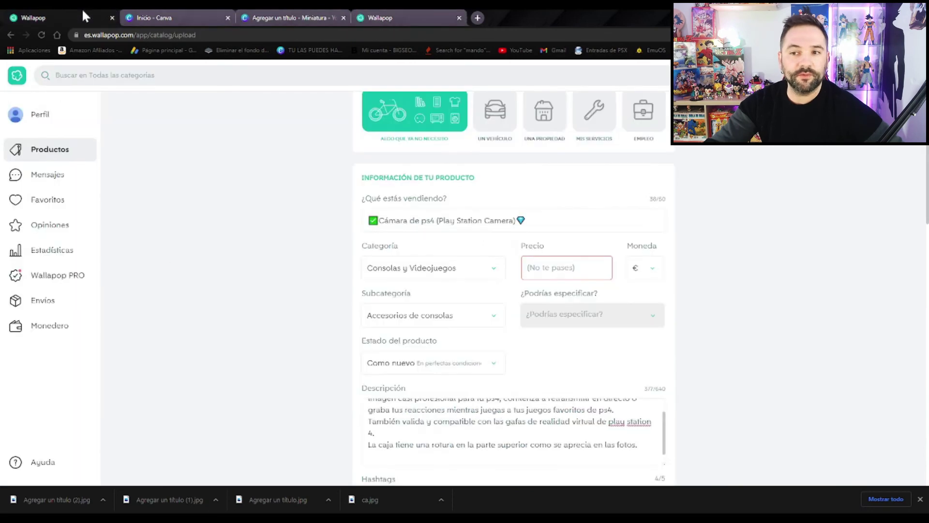
click(569, 267)
text(65)
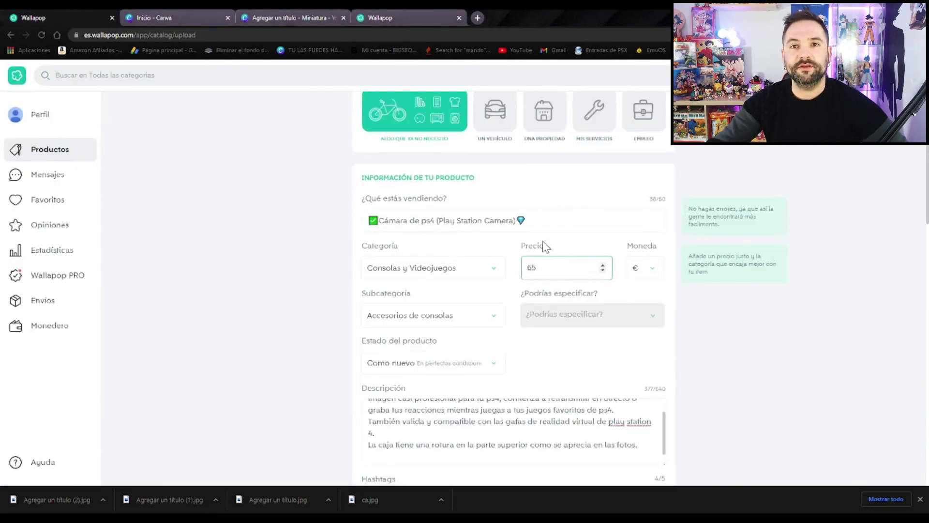
click(299, 266)
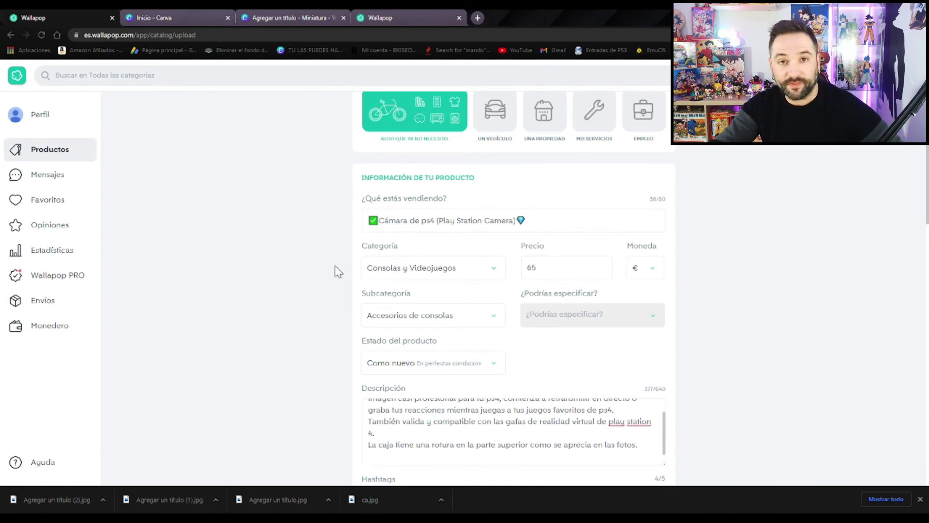
Step: Publish the PS4 camera listing and dismiss the offer to feature it
scroll(335, 265, down, 15)
scroll(335, 266, down, 1)
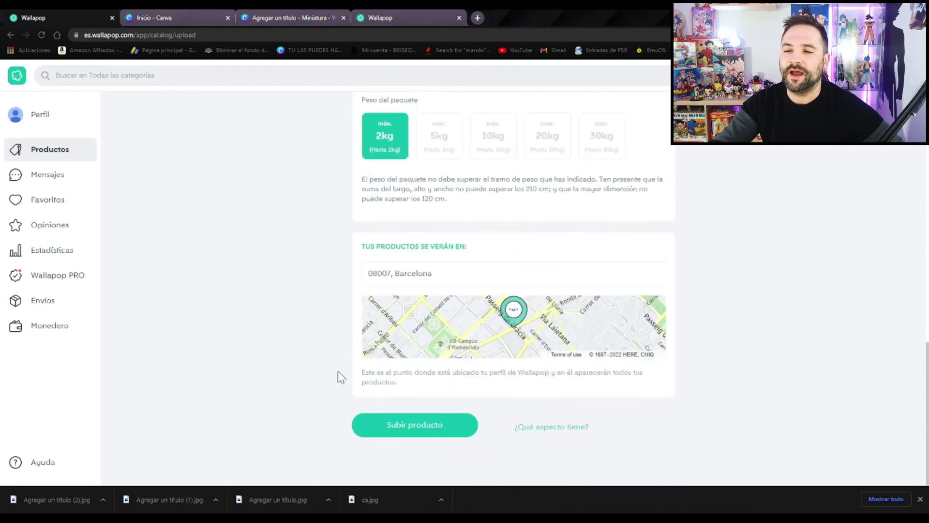
click(419, 426)
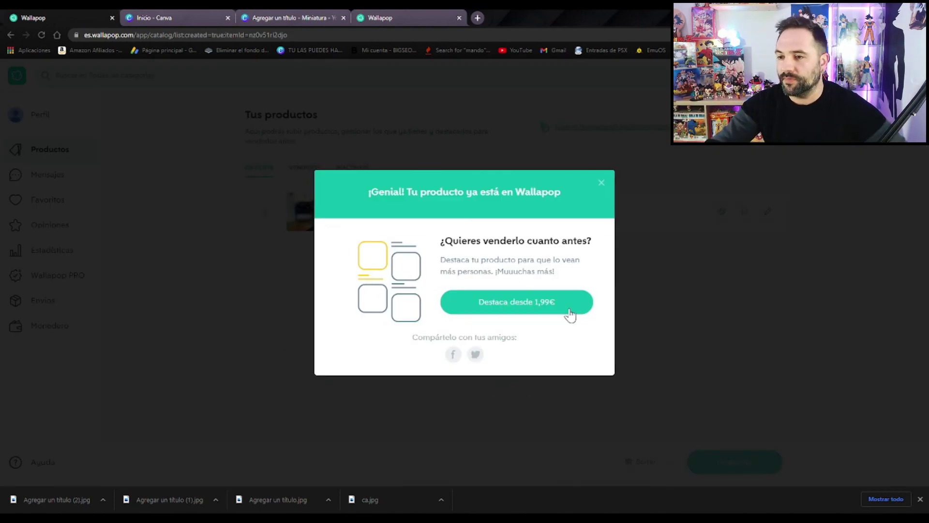
click(601, 183)
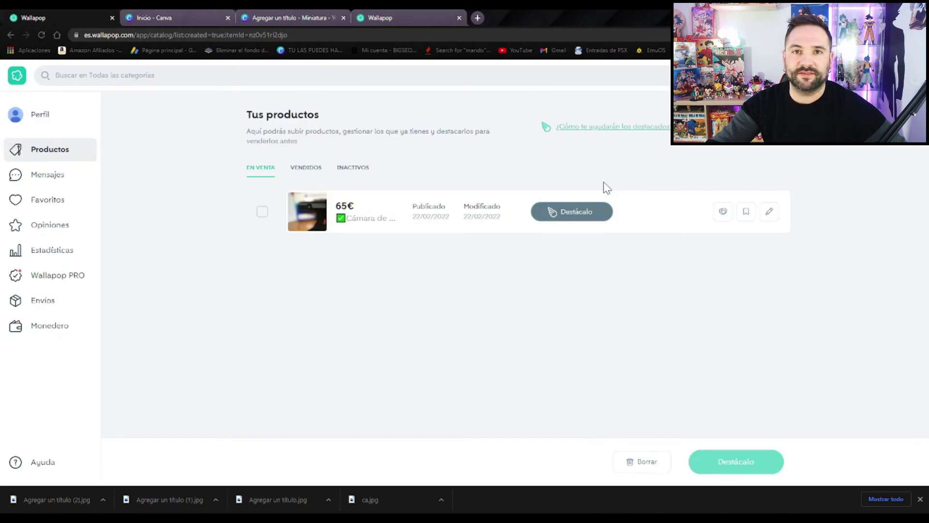